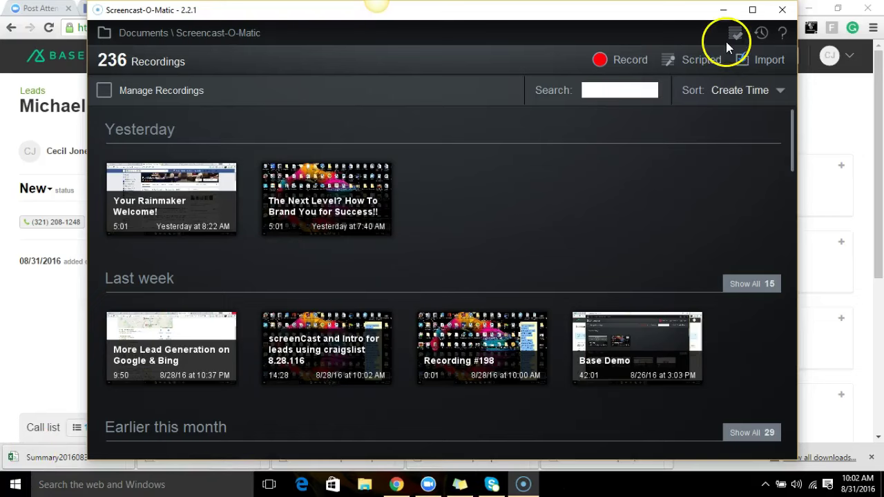
Minimize the Screencast-O-Matic recordings window to reveal Michael A Andino's lead page
left_click(723, 12)
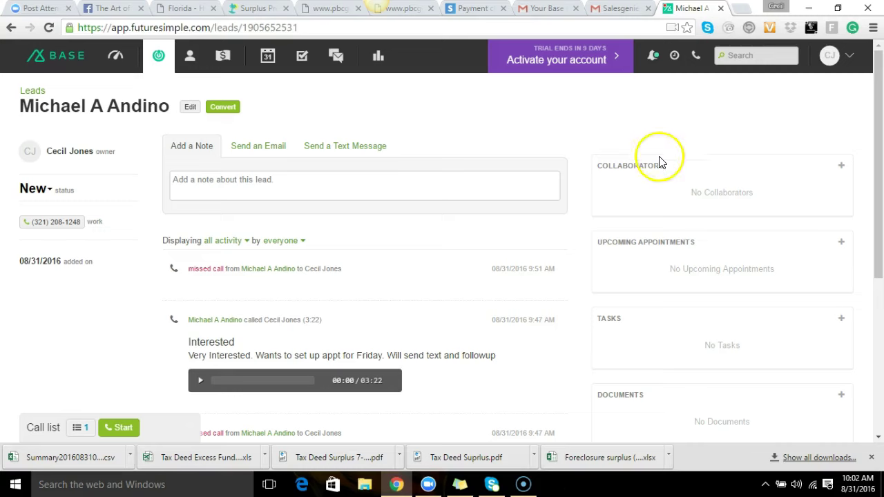
mouse_move(338, 345)
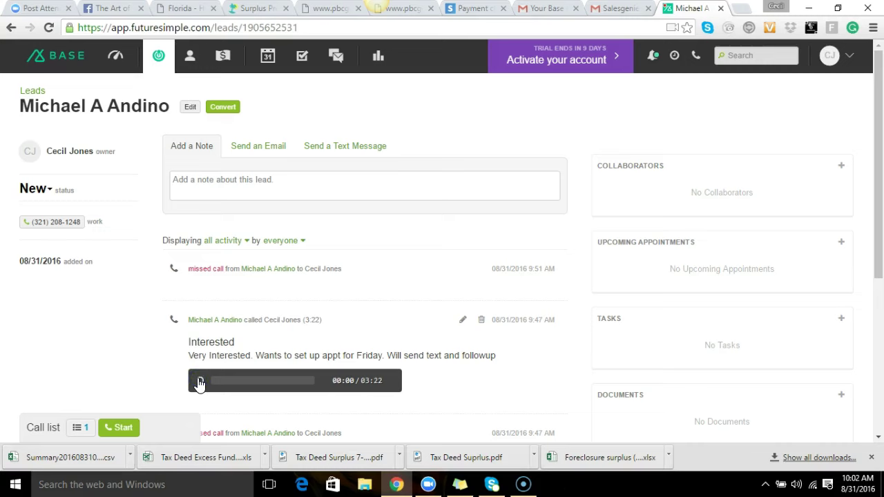
key("XF86AudioRaiseVolume")
key("XF86AudioRaiseVolume")
key("XF86AudioRaiseVolume")
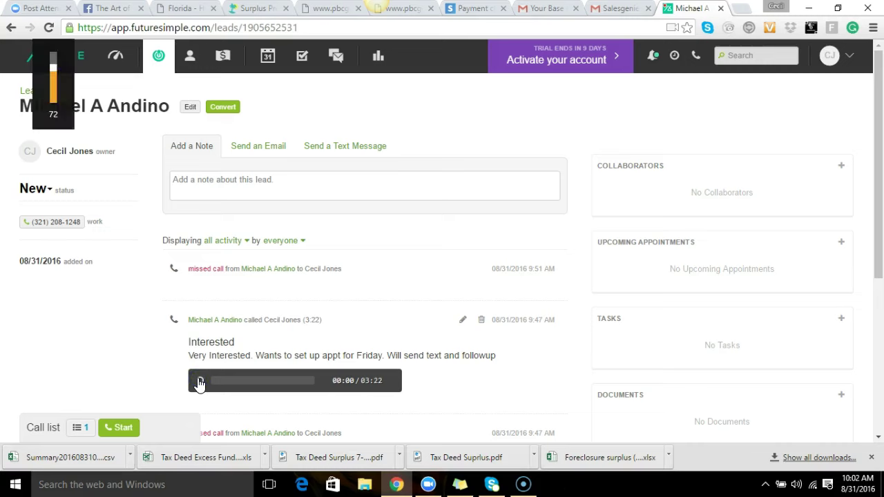
left_click(199, 381)
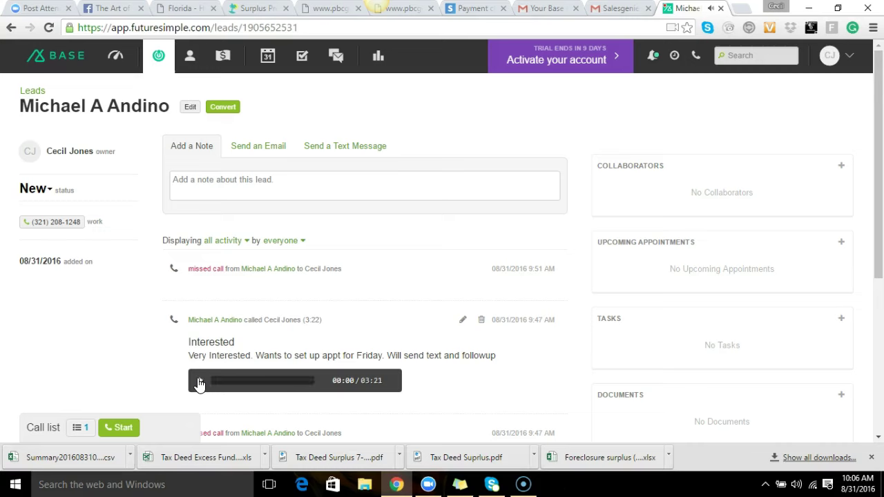
Stop the finished call recording so the player rests at 00:00
left_click(199, 382)
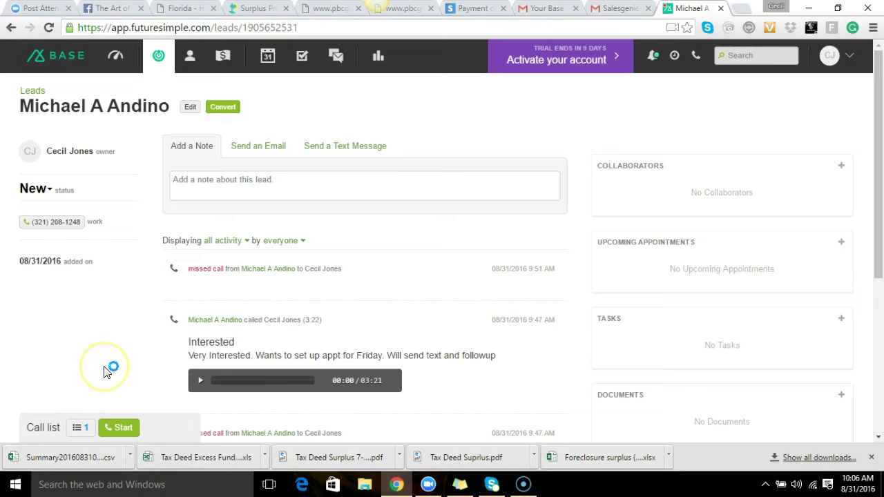